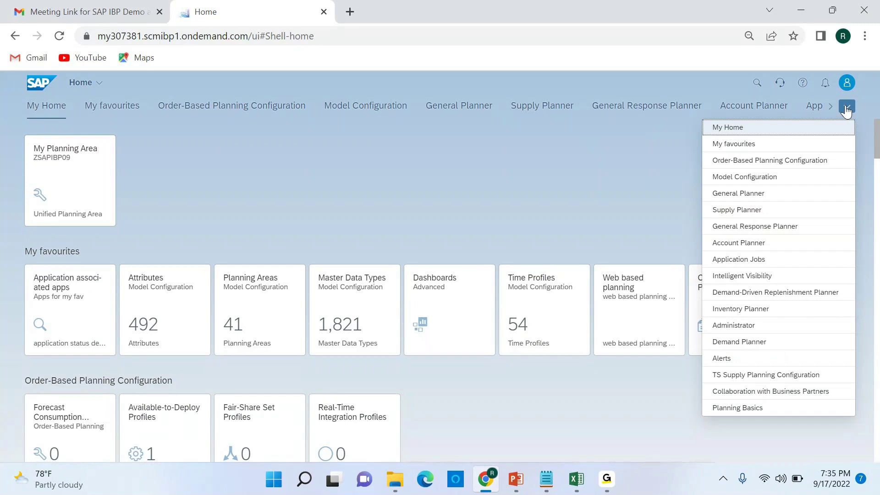
Show the General Planner app group and save SAP High Contrast Black (SAP Belize) as the appearance theme.
click(759, 197)
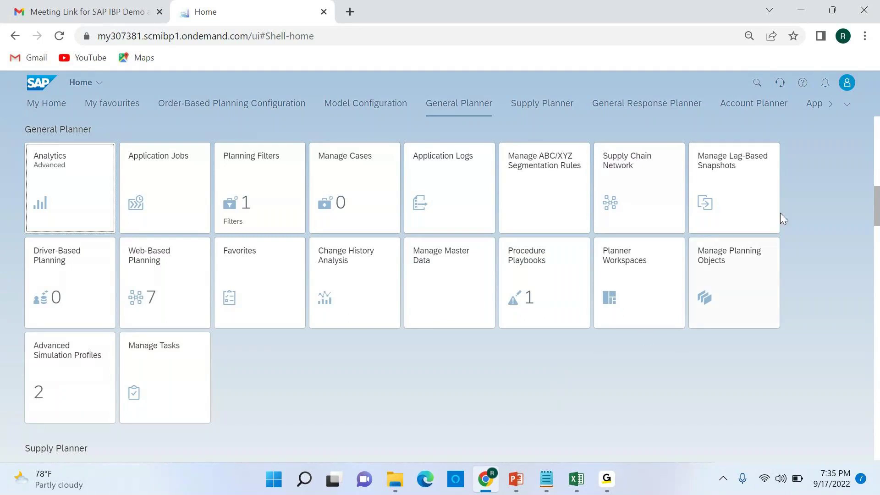
click(848, 85)
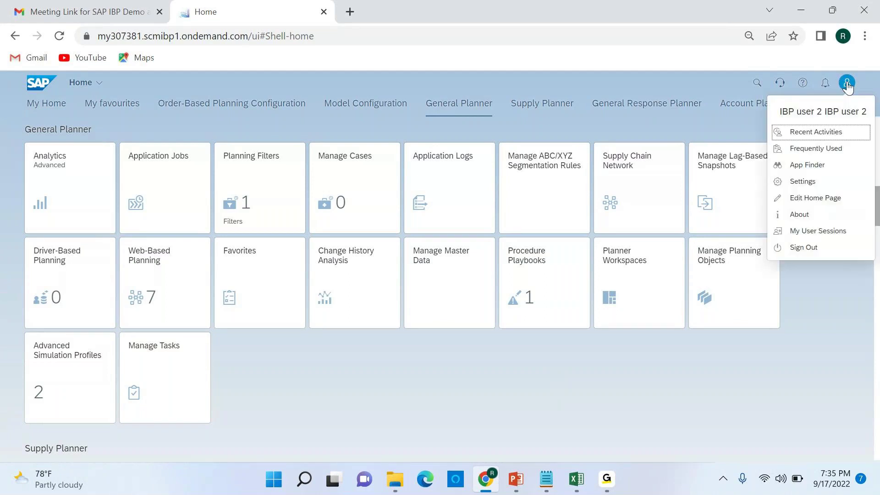
click(811, 182)
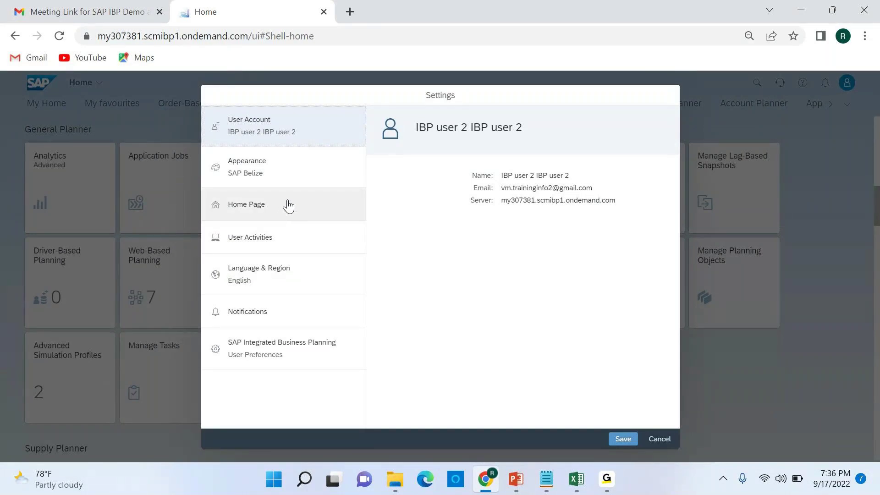
click(306, 182)
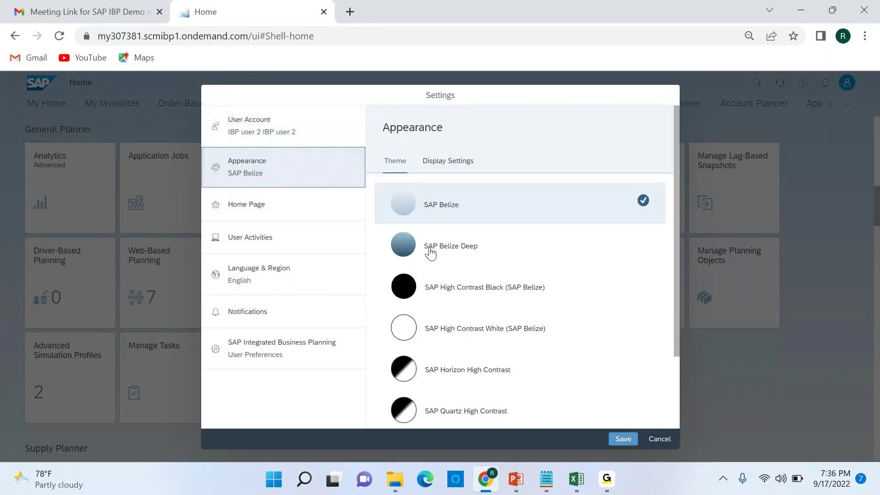
click(464, 293)
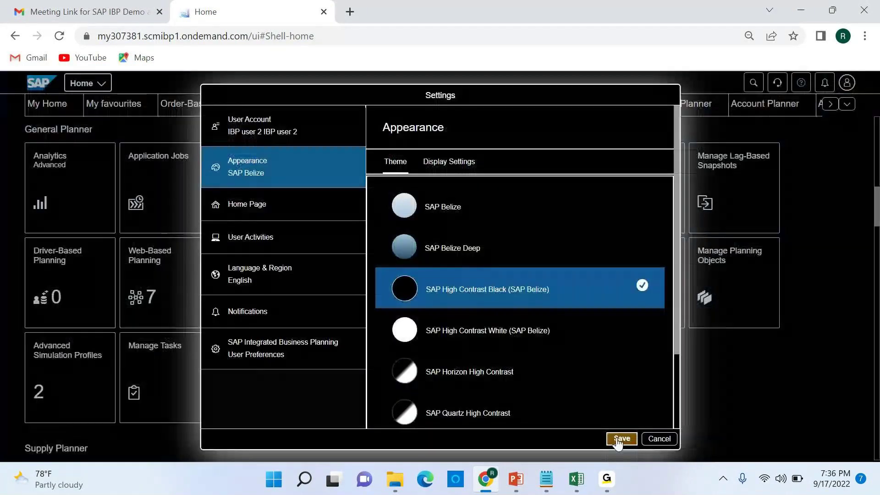
click(622, 439)
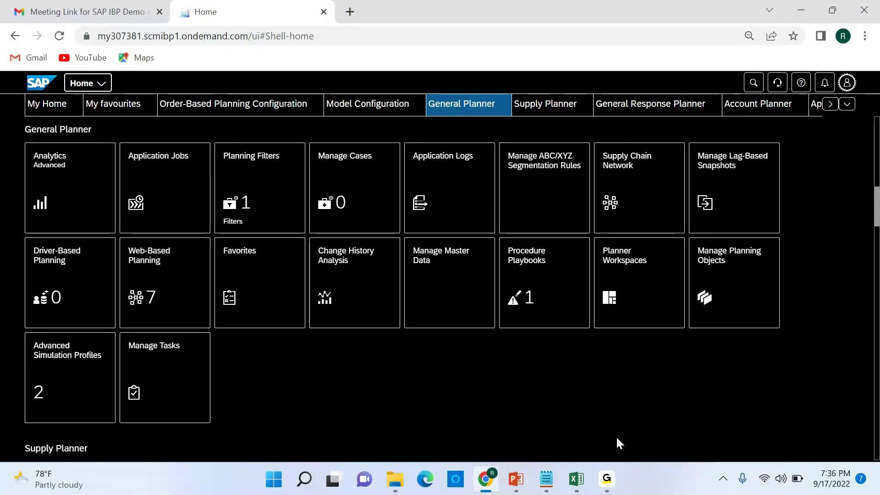
Open the Manage ABC/XYZ Segmentation Rules app from the General Planner group.
click(848, 106)
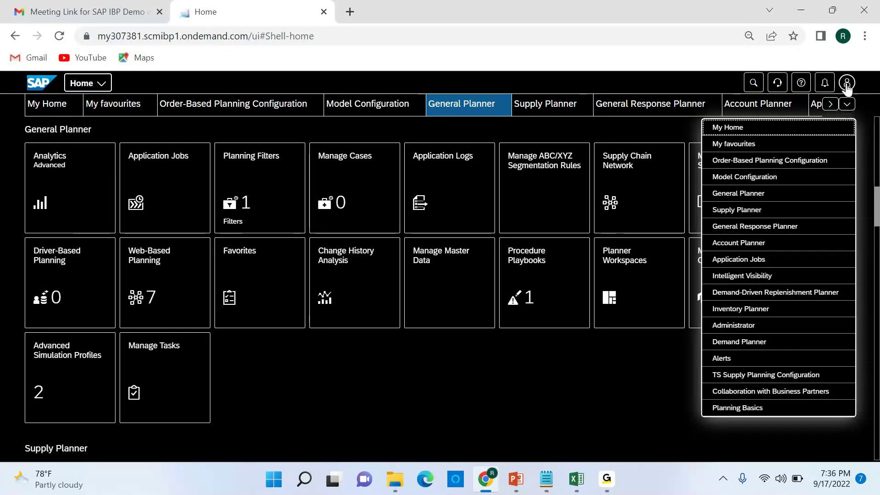
click(847, 85)
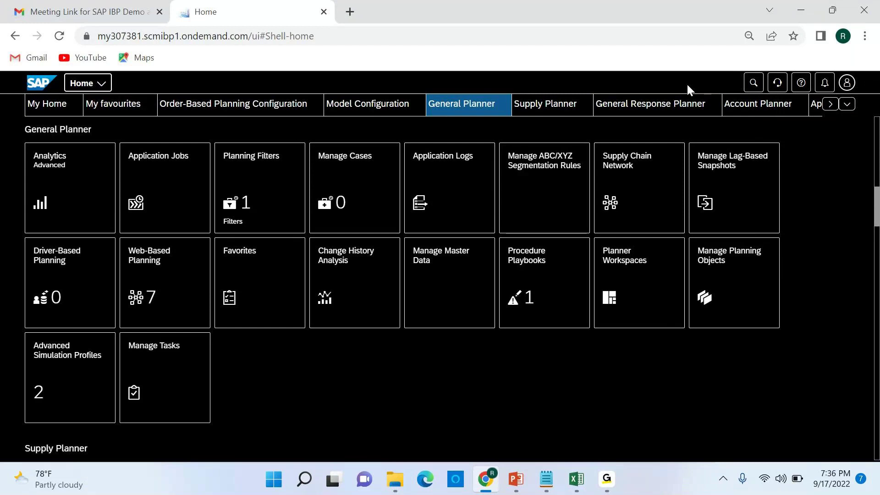
click(565, 196)
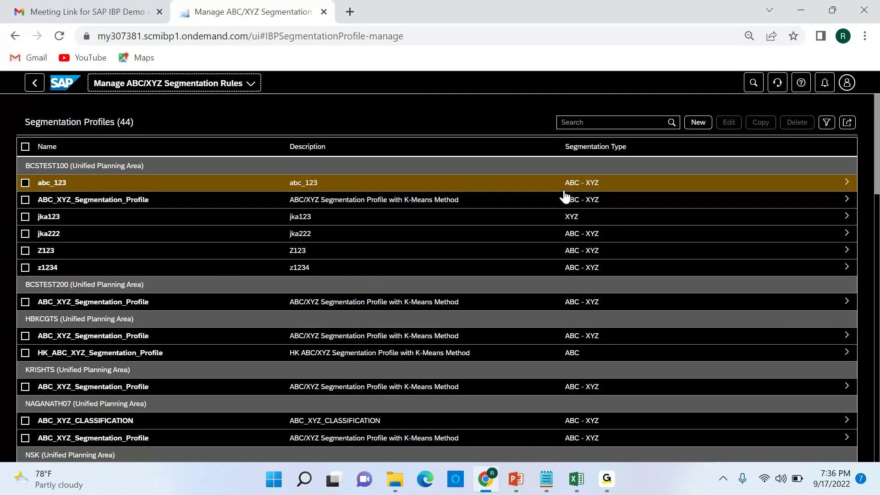
Open the help documentation describing the segmentation rules app, read its Purpose and Key Features sections, and close the app's help.
click(801, 83)
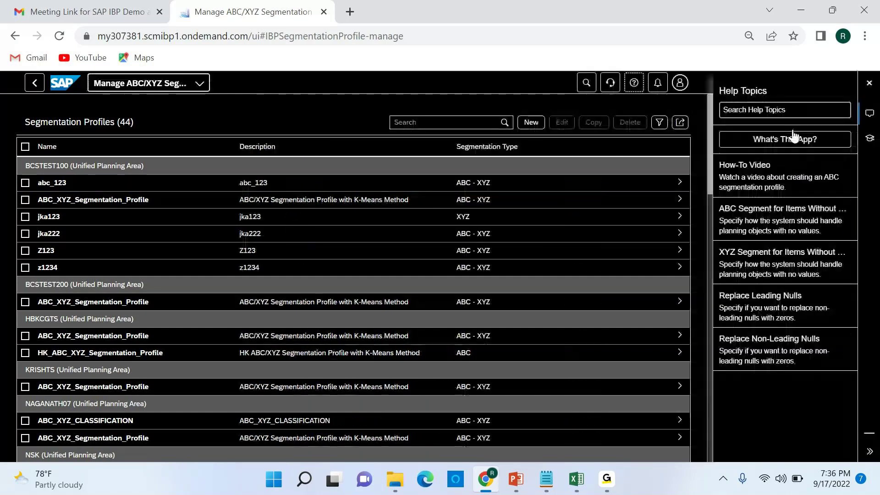
click(764, 142)
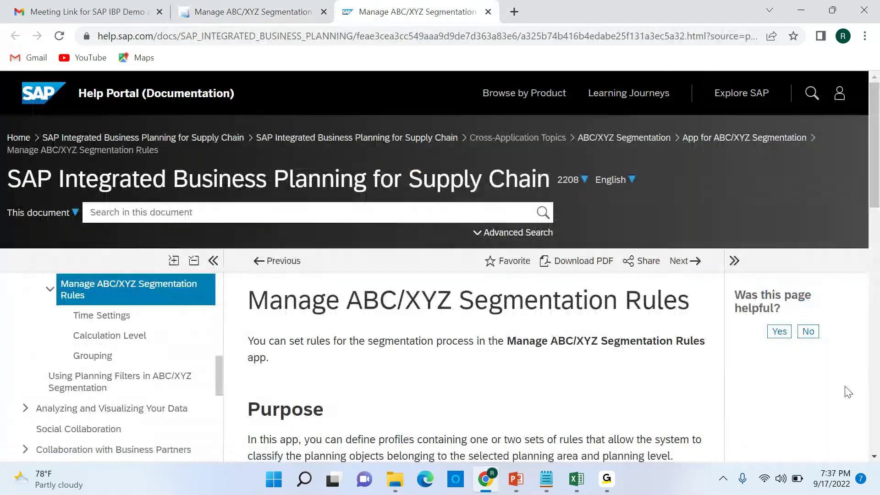
scroll(874, 457, down, 2)
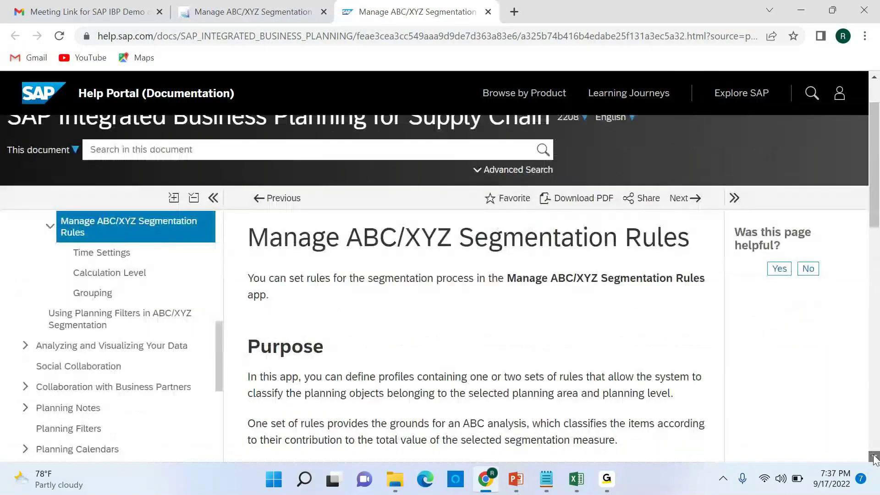
scroll(874, 457, down, 2)
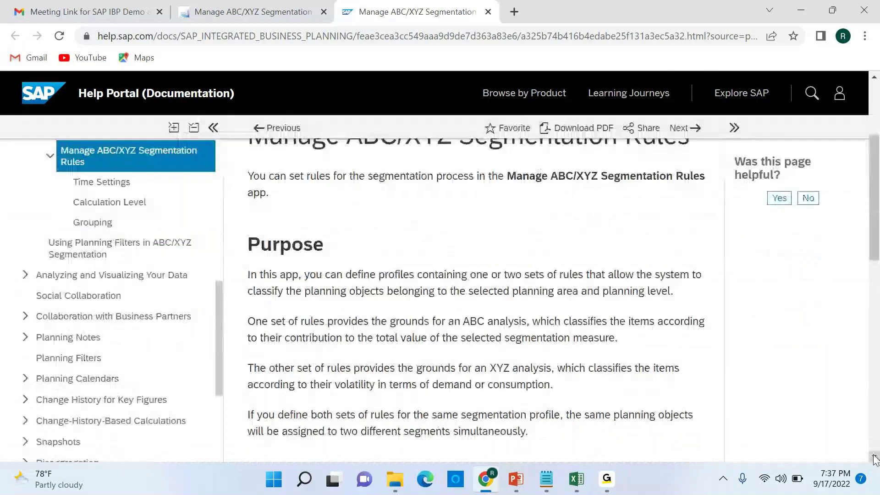
scroll(875, 457, down, 6)
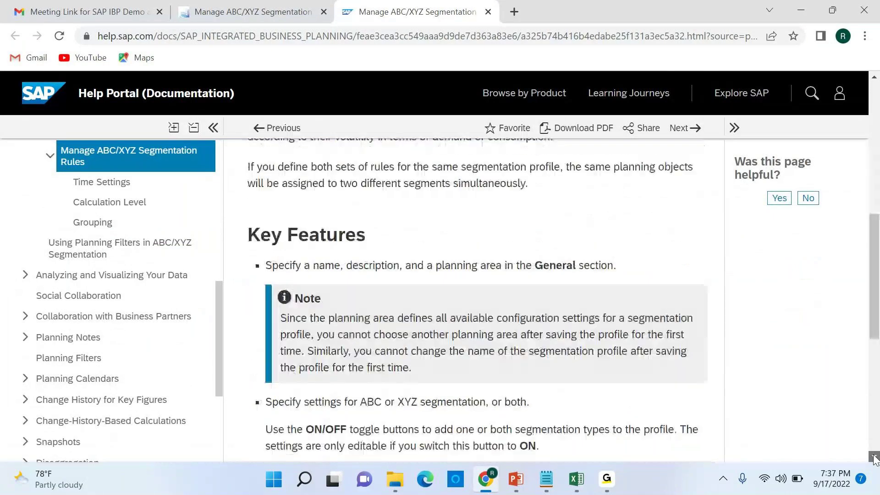
scroll(875, 457, down, 1)
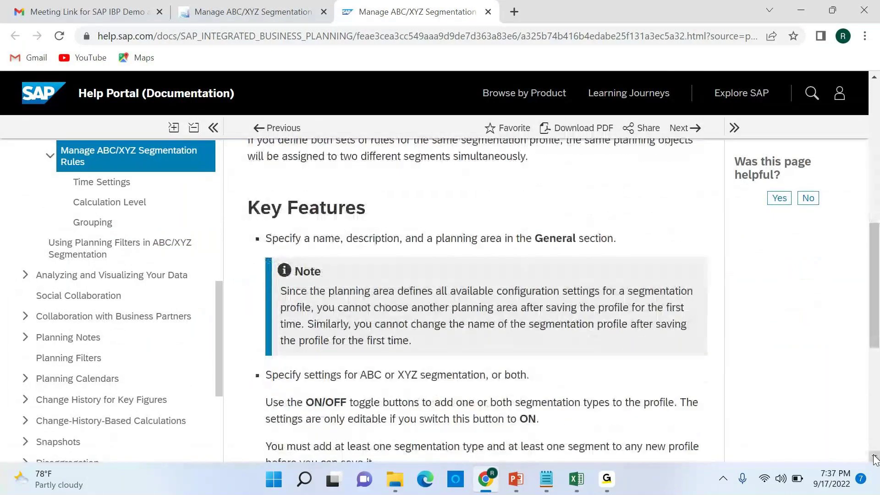
click(276, 15)
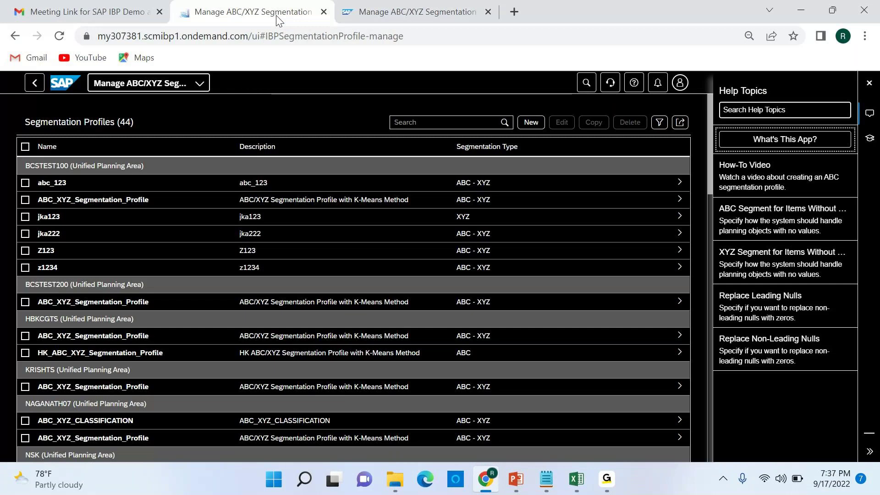
click(634, 84)
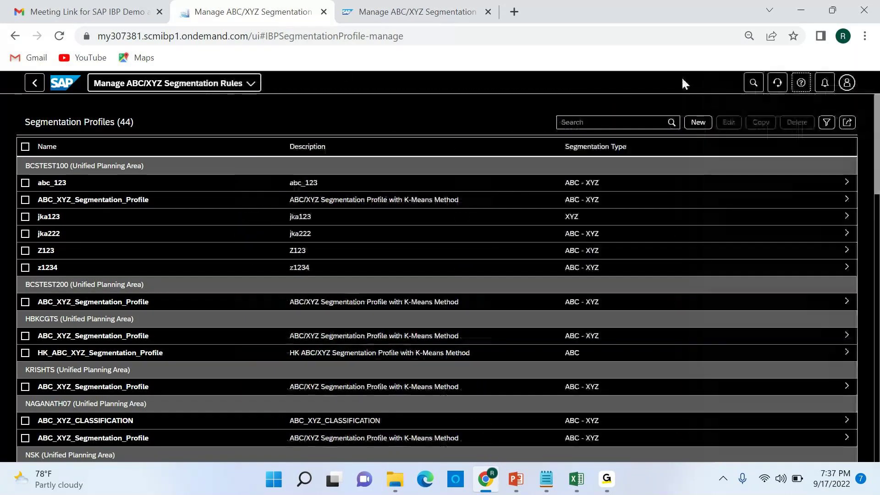
Open the Planning Areas app from the home page and save SAP Belize as the appearance theme.
click(34, 84)
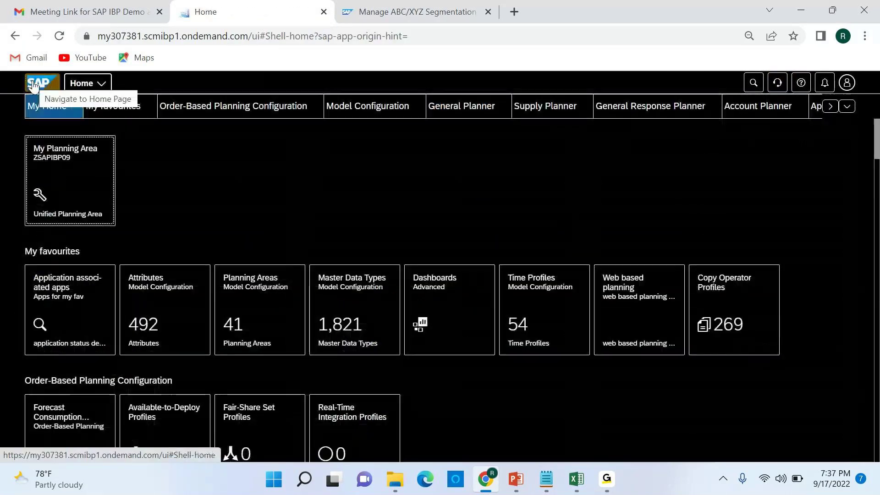
click(258, 298)
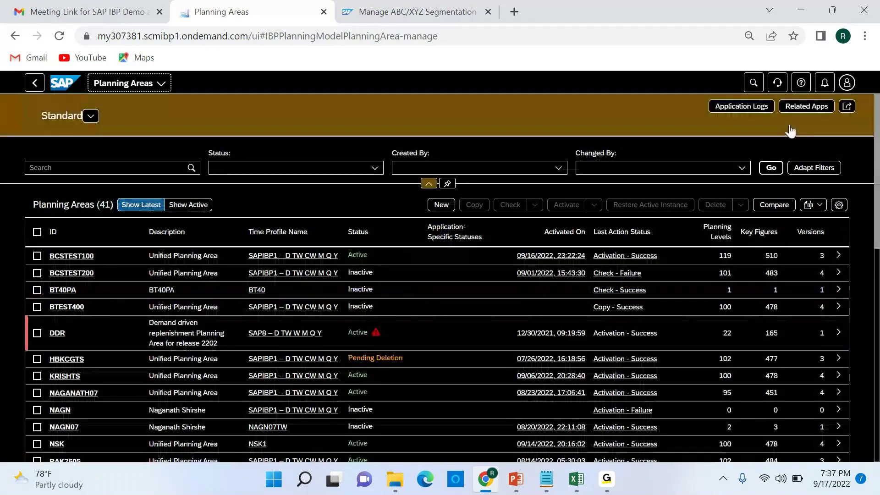
click(844, 86)
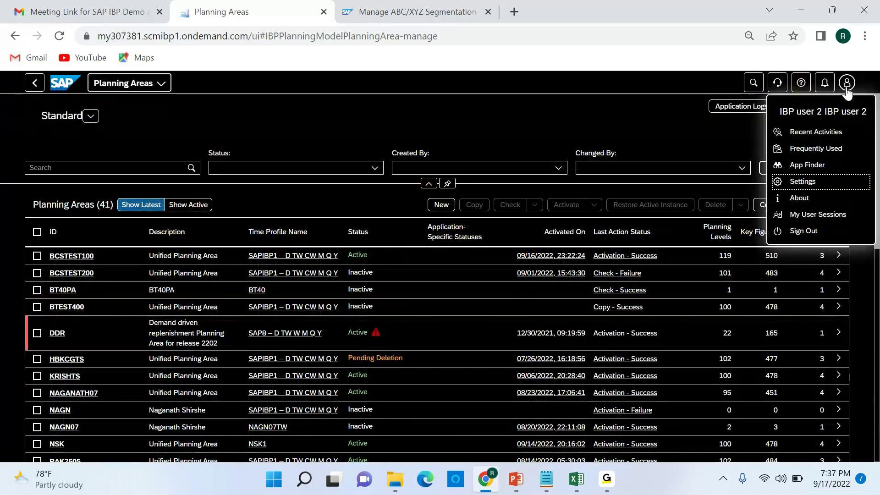
click(823, 183)
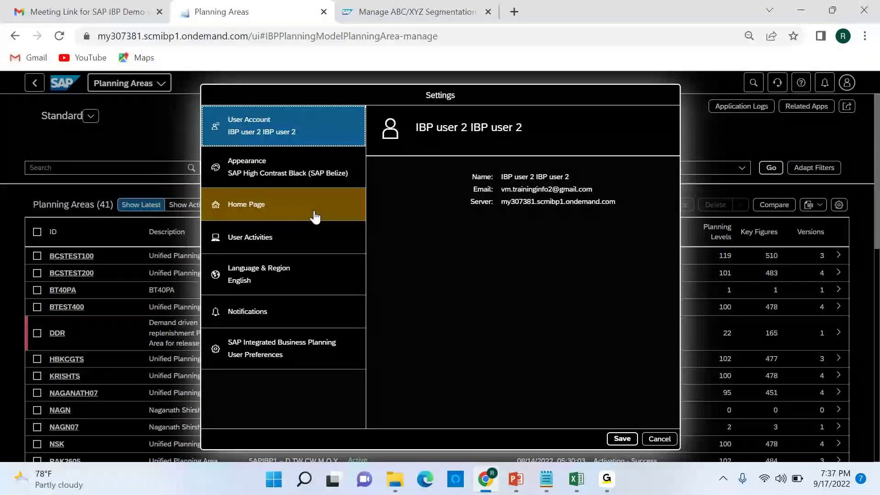
click(284, 167)
click(435, 216)
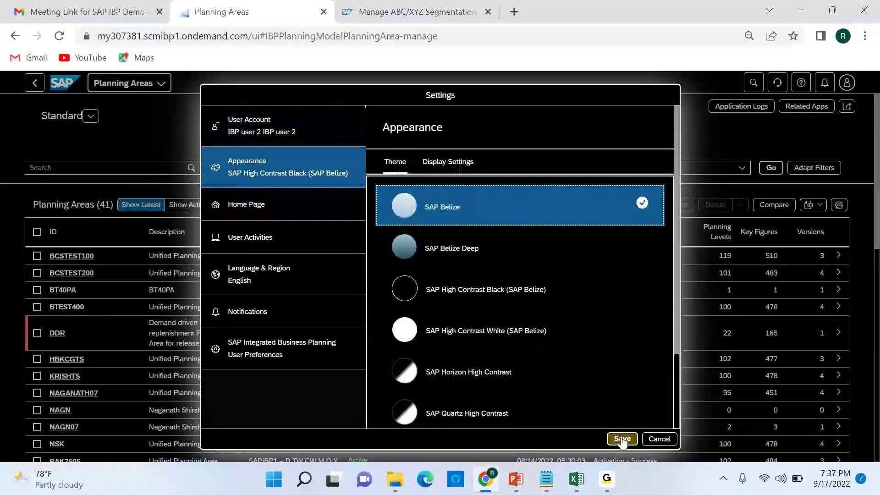
click(622, 440)
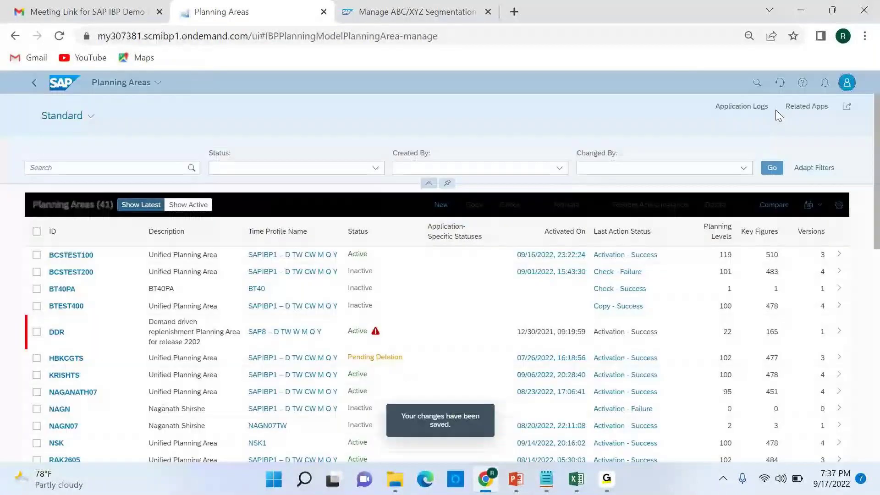
Read the Delete help topic for the Planning Areas app and close the help.
click(803, 83)
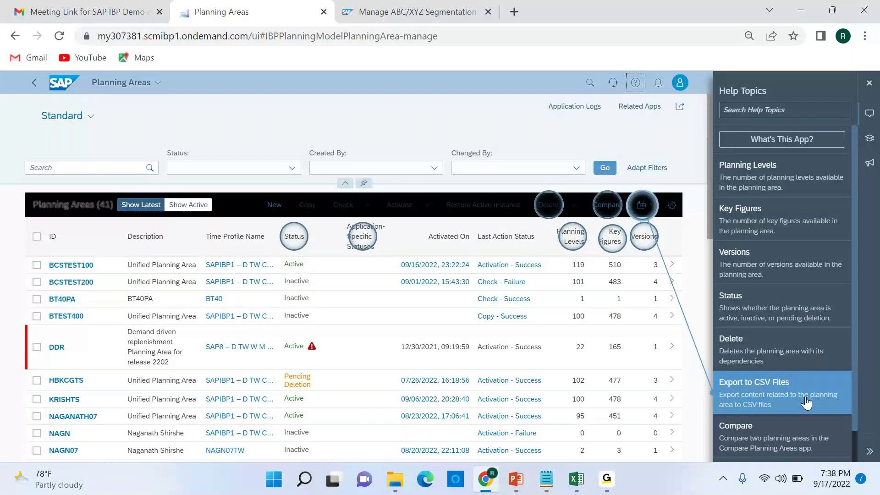
click(807, 360)
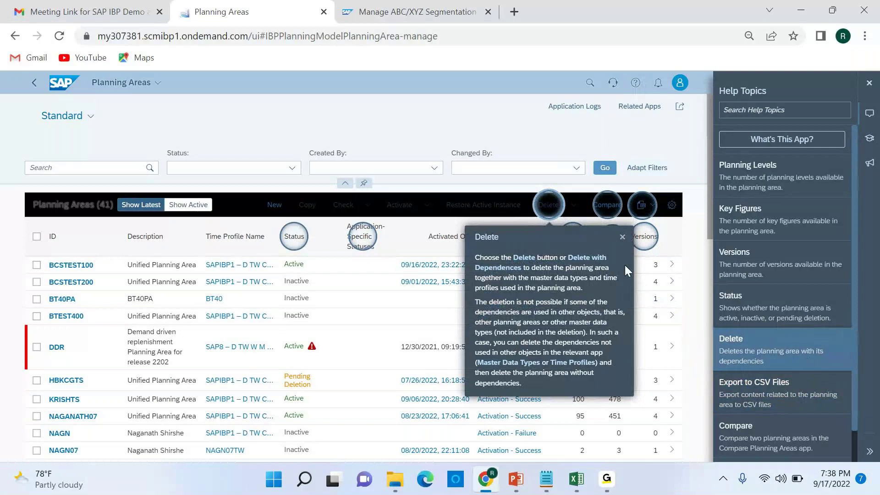
click(622, 237)
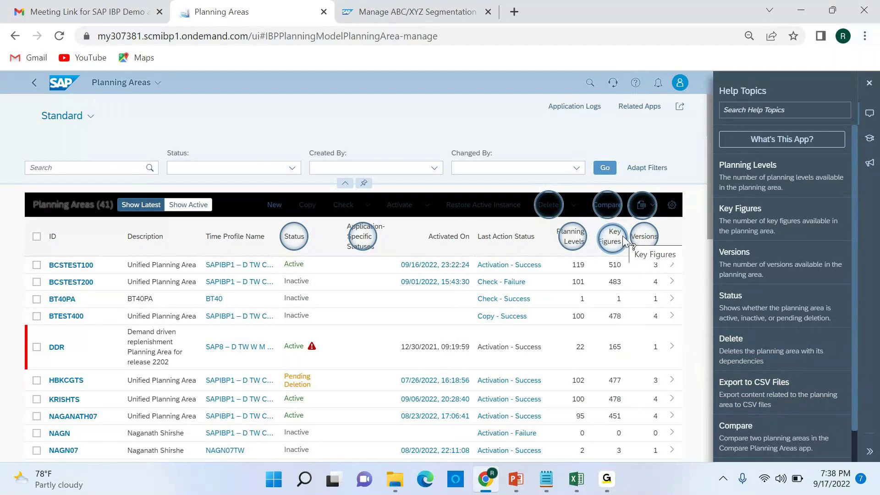
click(869, 82)
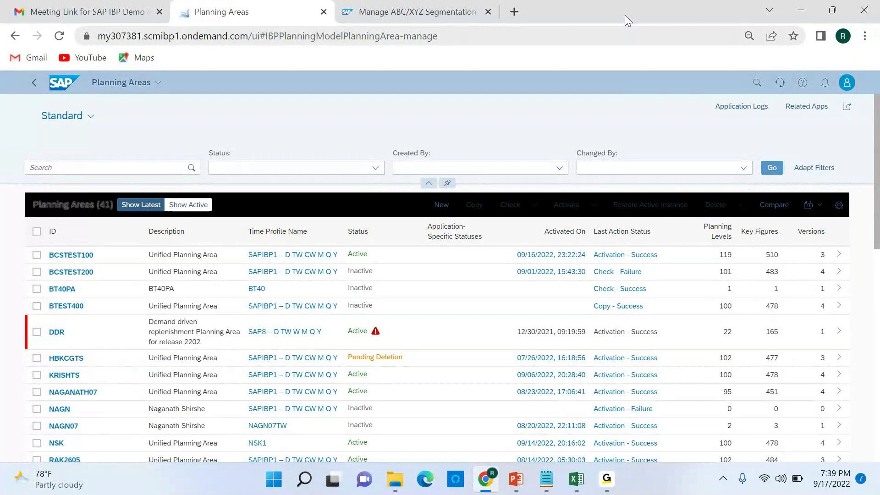
Return to the home page and look through the list of available app groups.
click(35, 83)
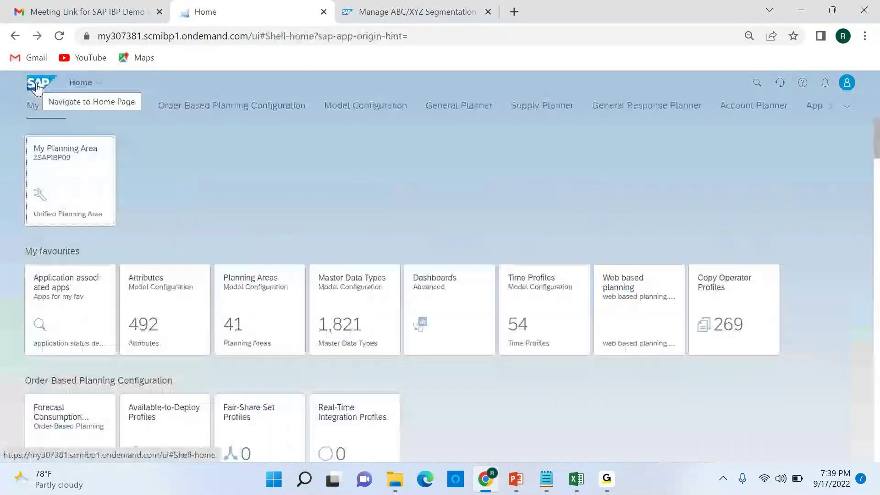
click(848, 108)
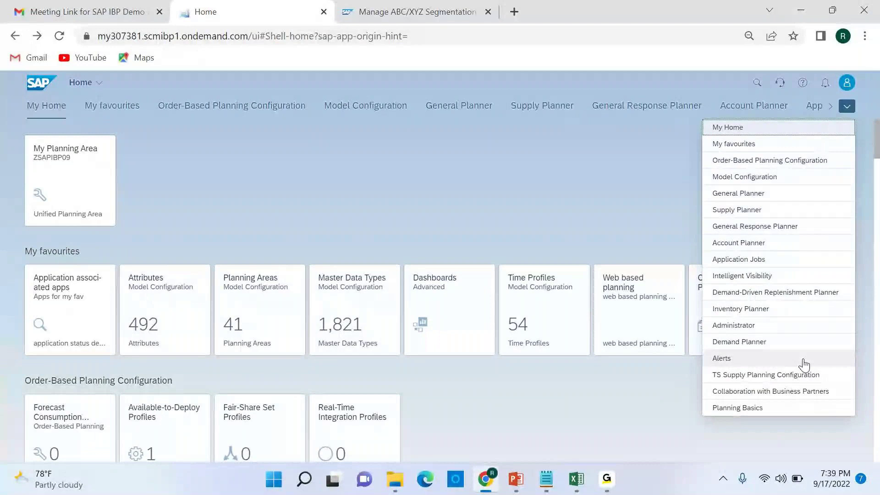
click(634, 402)
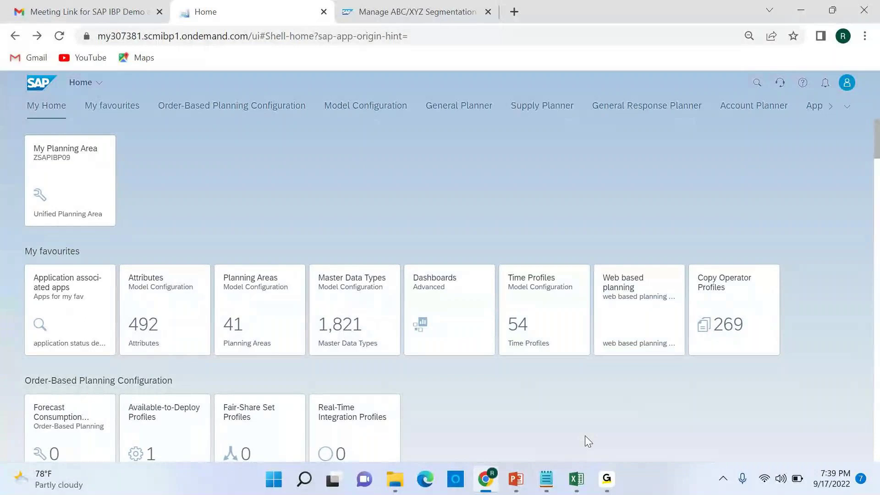
Switch to the Statistical Forecast Template workbook in Excel, add a blank worksheet and display the SAP IBP add-in commands.
click(577, 479)
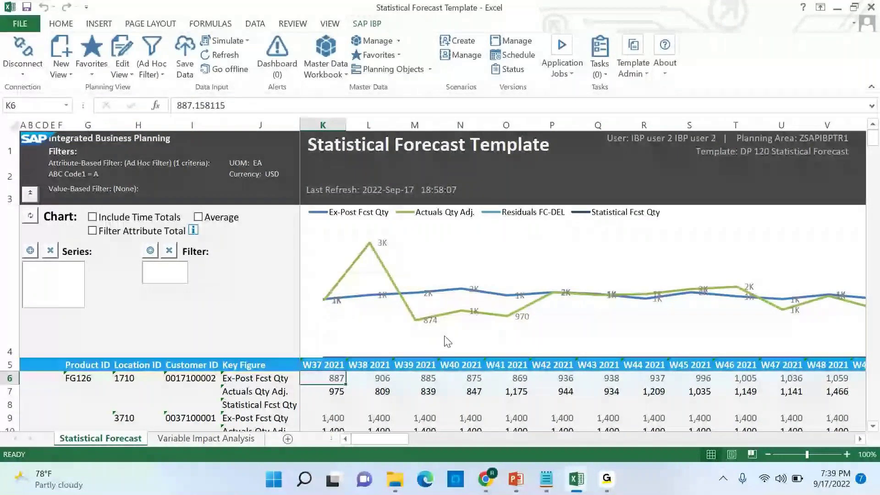
click(62, 26)
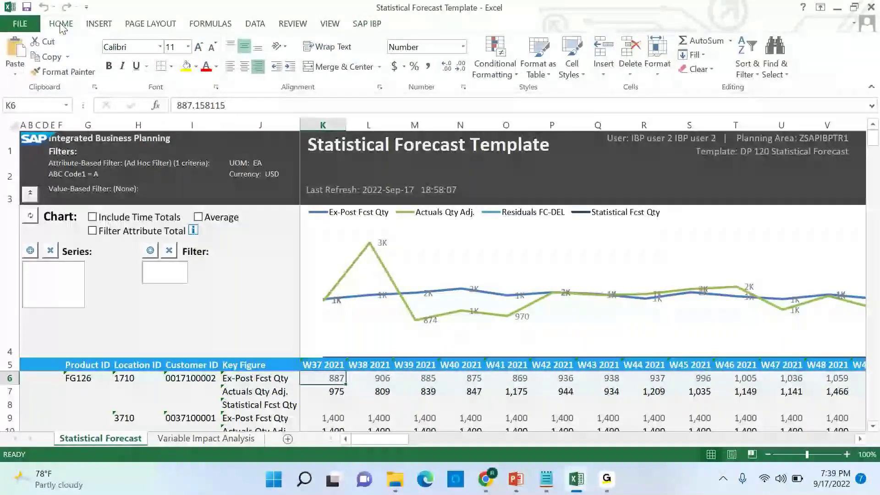
click(288, 439)
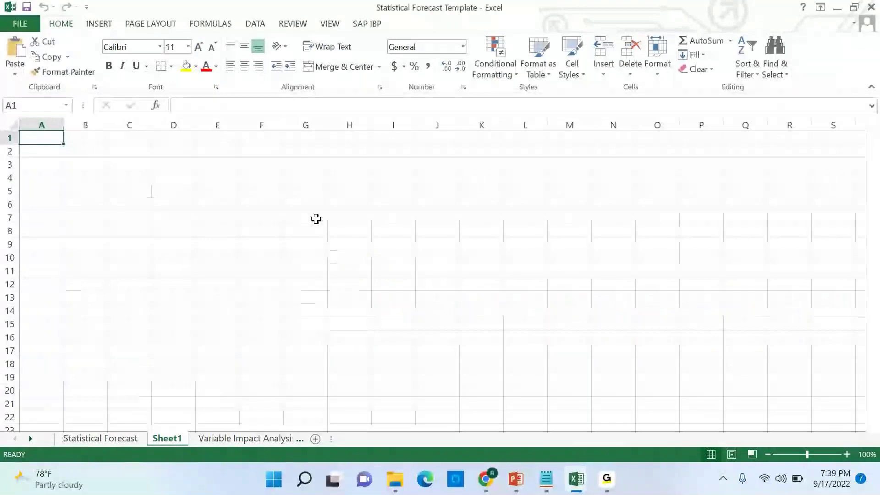
click(361, 25)
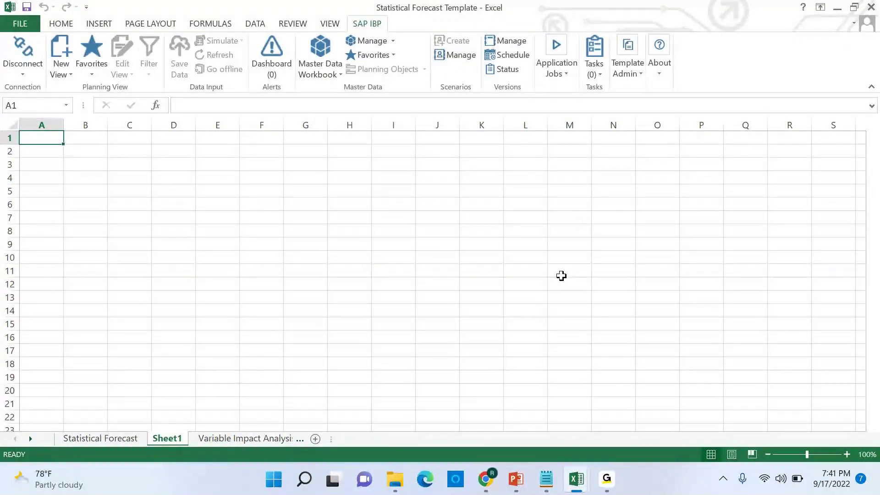
Switch to the SAP Integrated Business Planning presentation in PowerPoint, start the slide show at slide 8 and advance to the Training Journey slide.
mouse_move(516, 490)
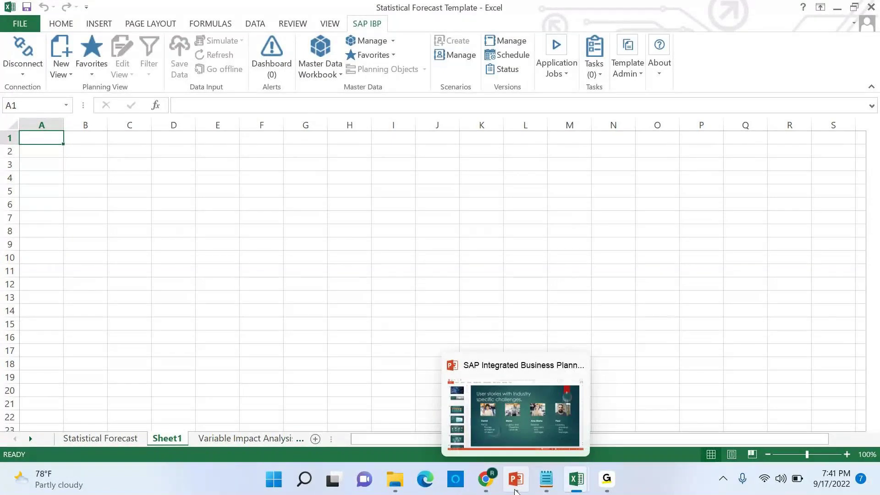
click(518, 432)
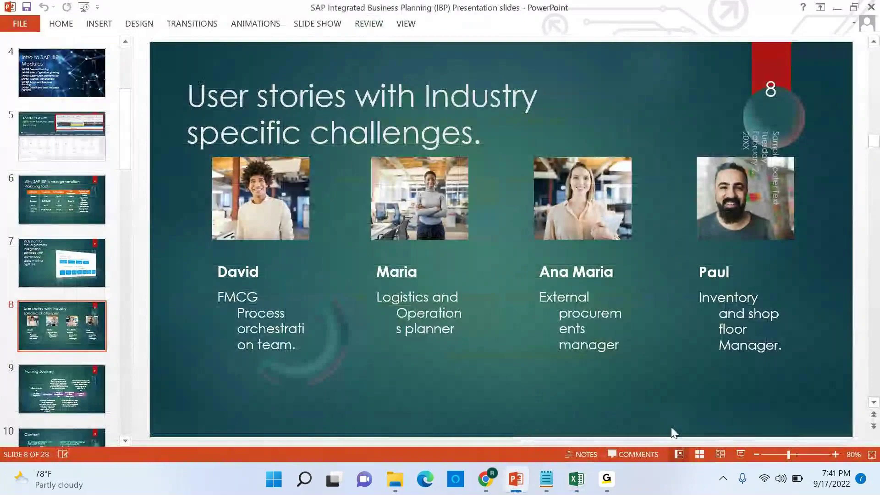
click(741, 455)
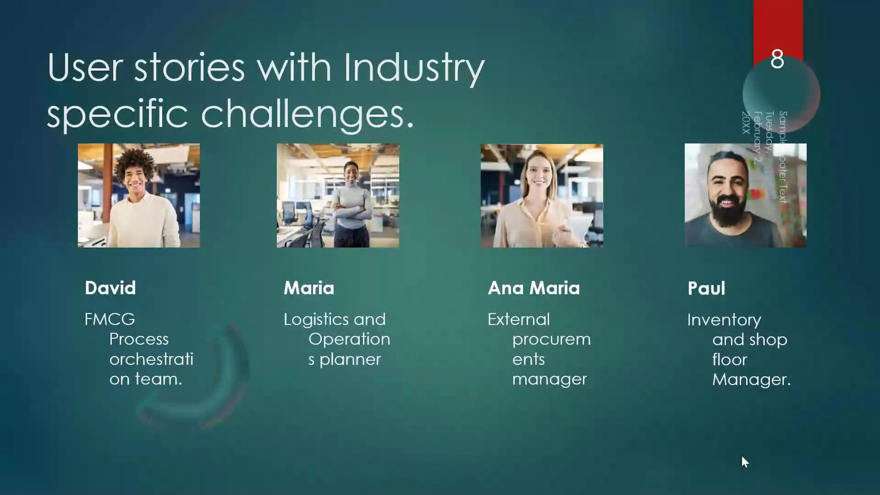
click(742, 454)
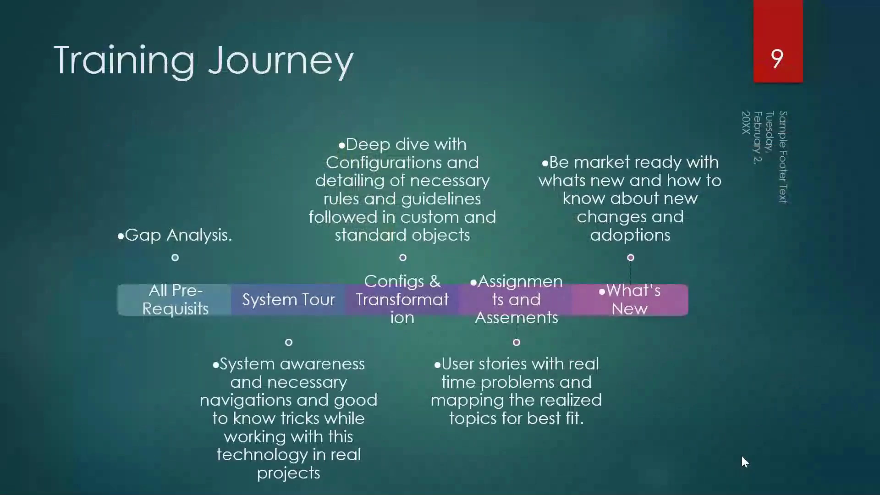